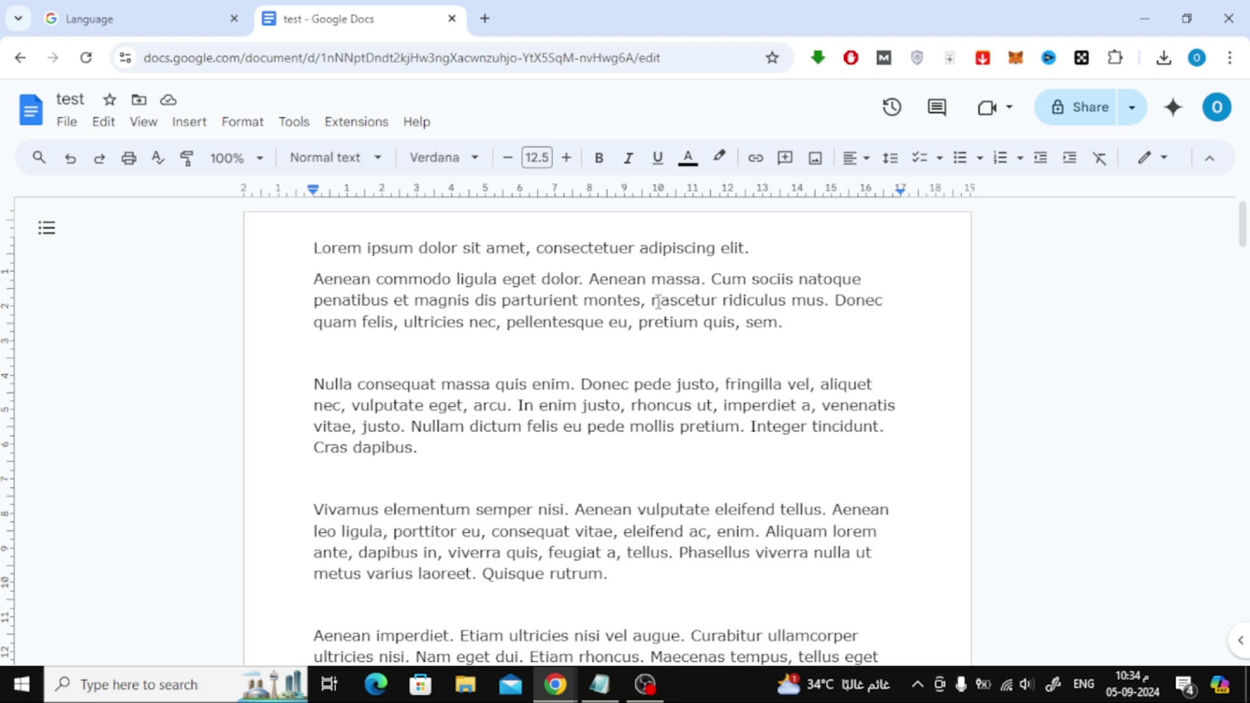
# Upload pexels-fabianwiktor-994605 from Downloads as an image above the first paragraph.
pyautogui.click(189, 121)
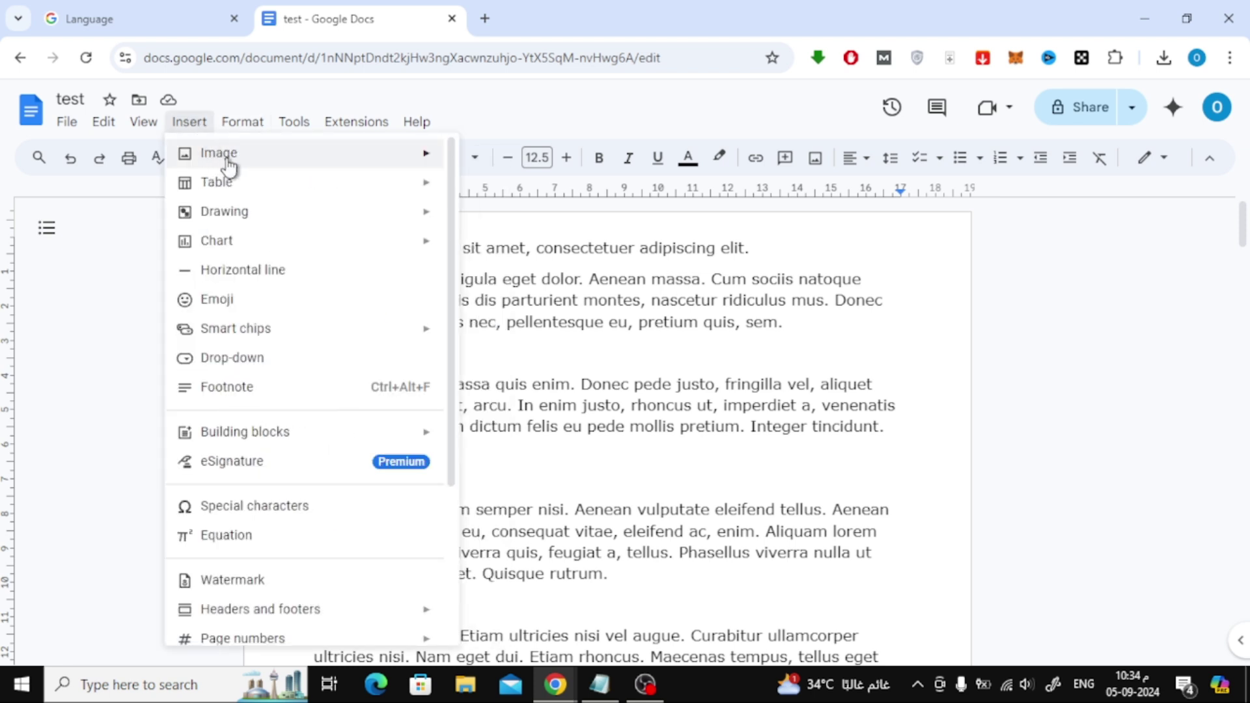
pyautogui.moveTo(219, 152)
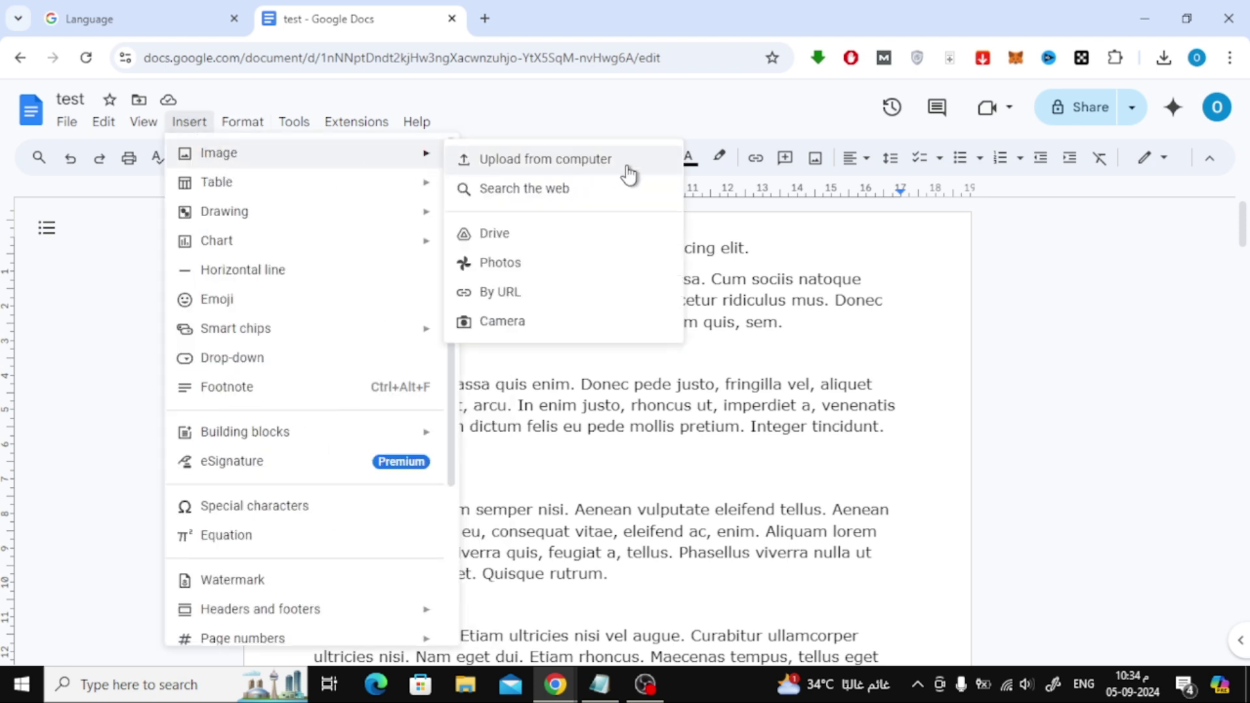
pyautogui.click(629, 166)
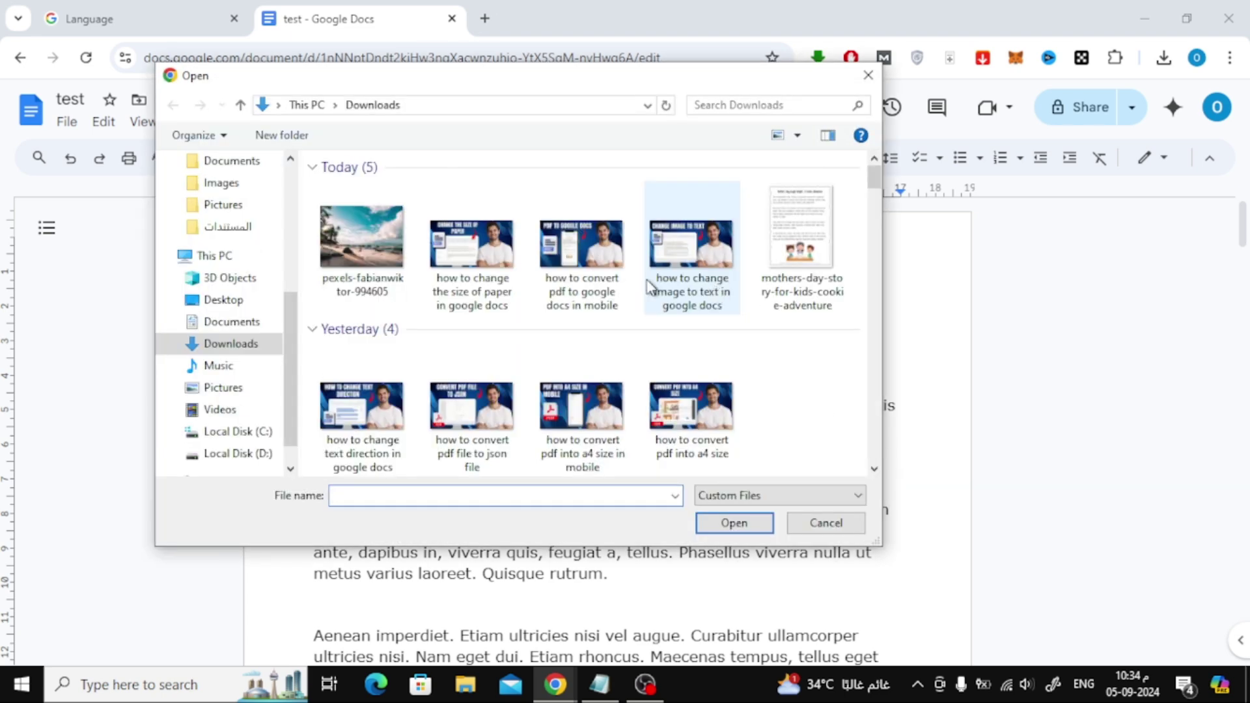
pyautogui.click(393, 276)
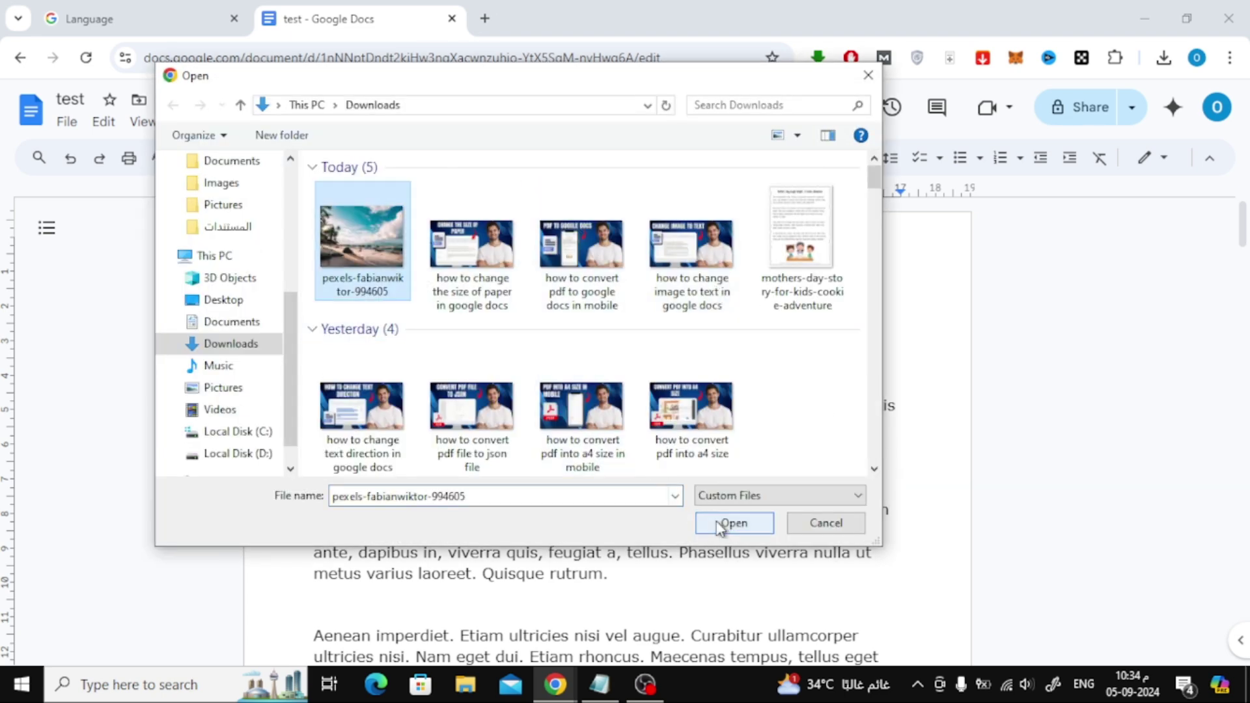
pyautogui.click(733, 524)
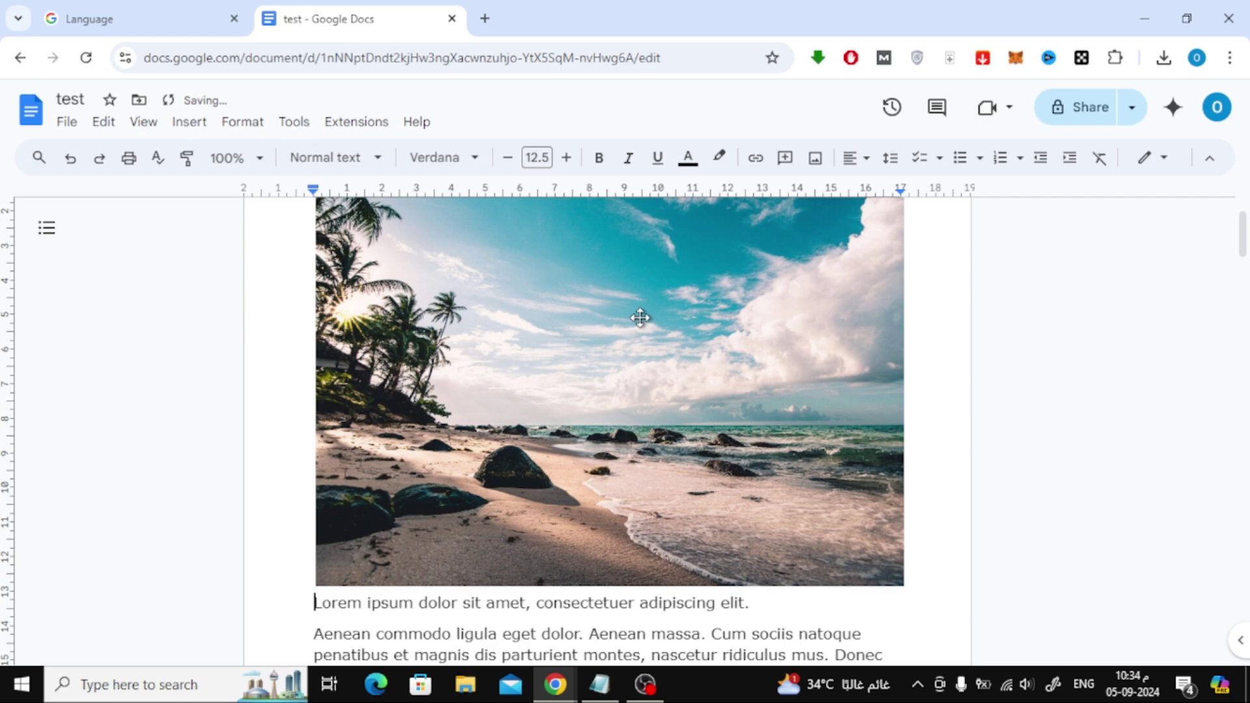
# Set the beach photo's layout to 'Behind text'.
pyautogui.click(640, 319)
pyautogui.scroll(-3, 640, 319)
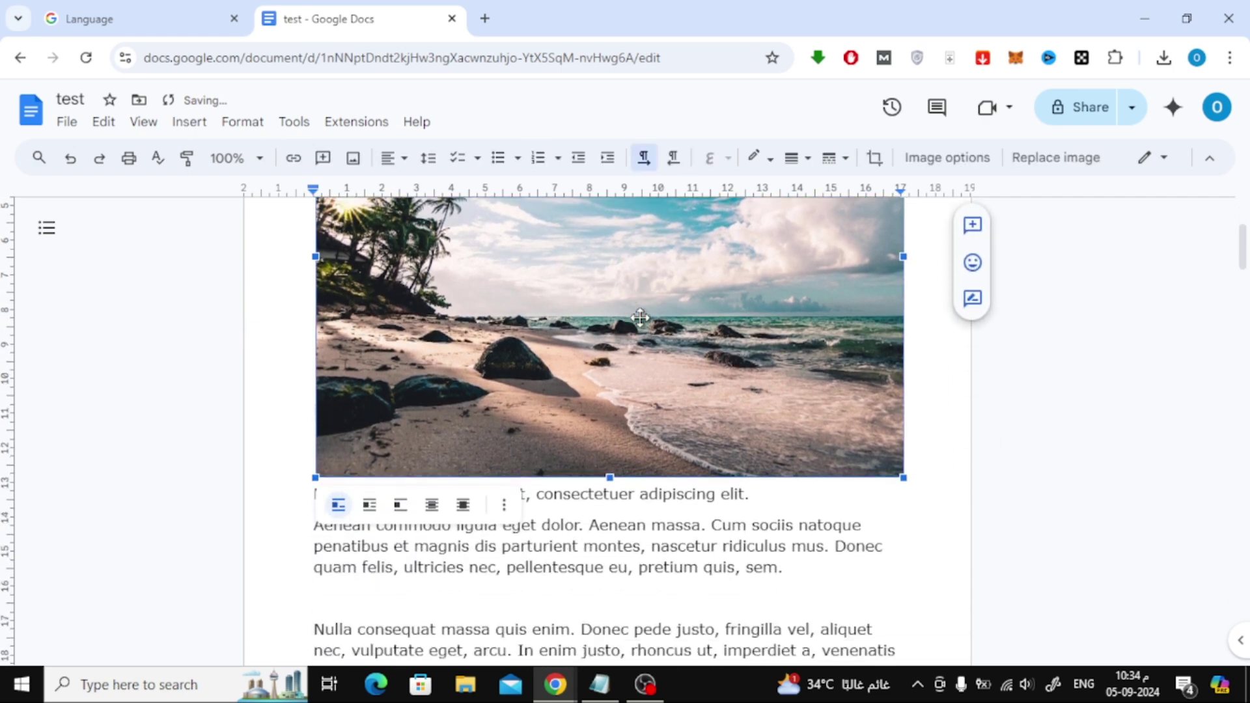
pyautogui.scroll(-3, 640, 319)
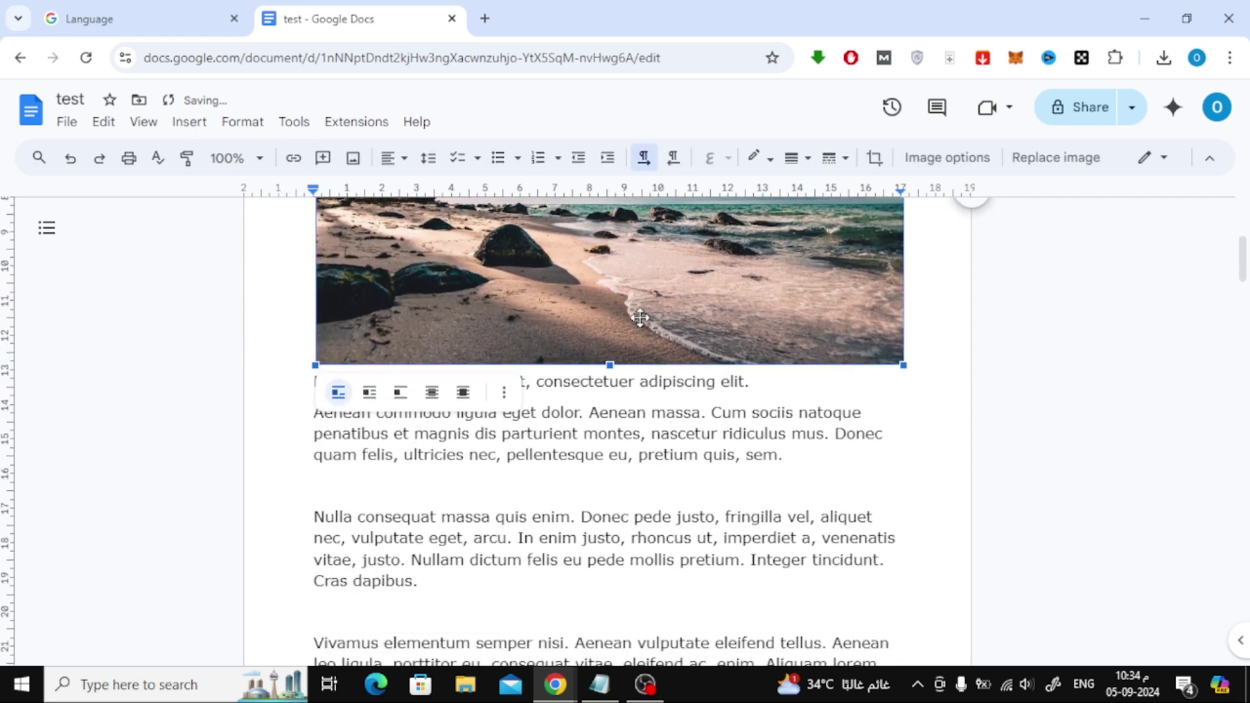
pyautogui.click(432, 393)
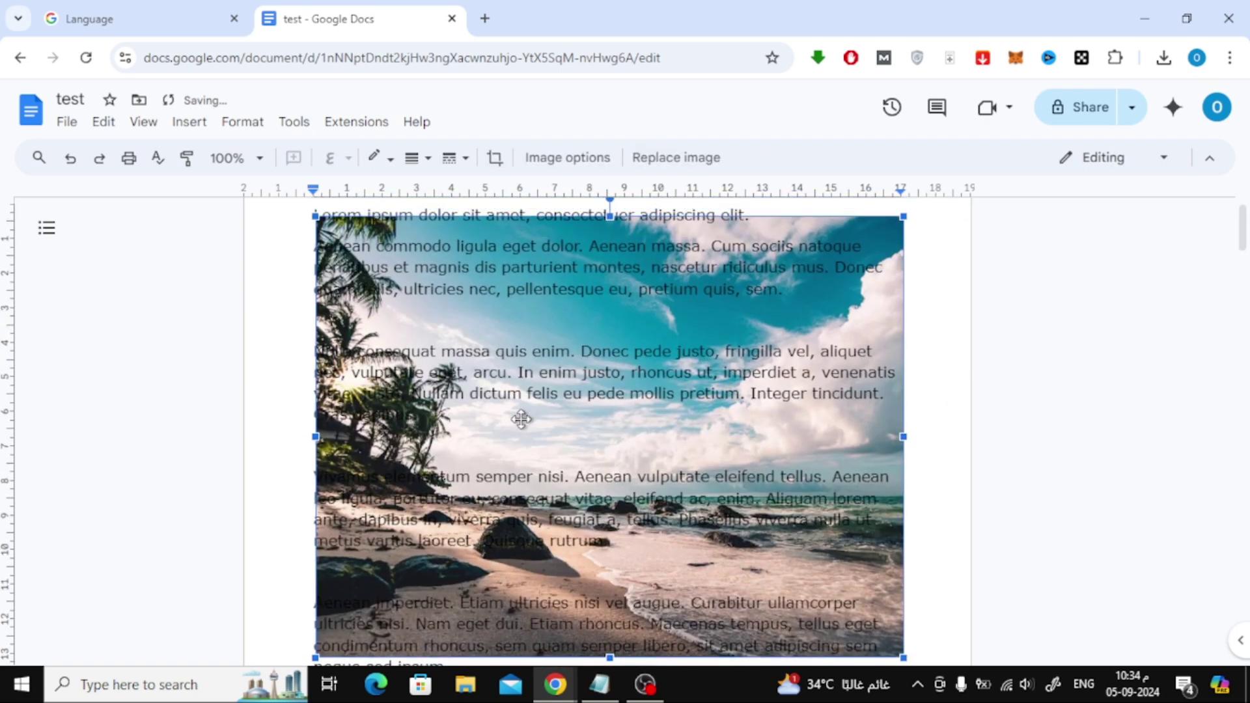
pyautogui.scroll(1, 522, 420)
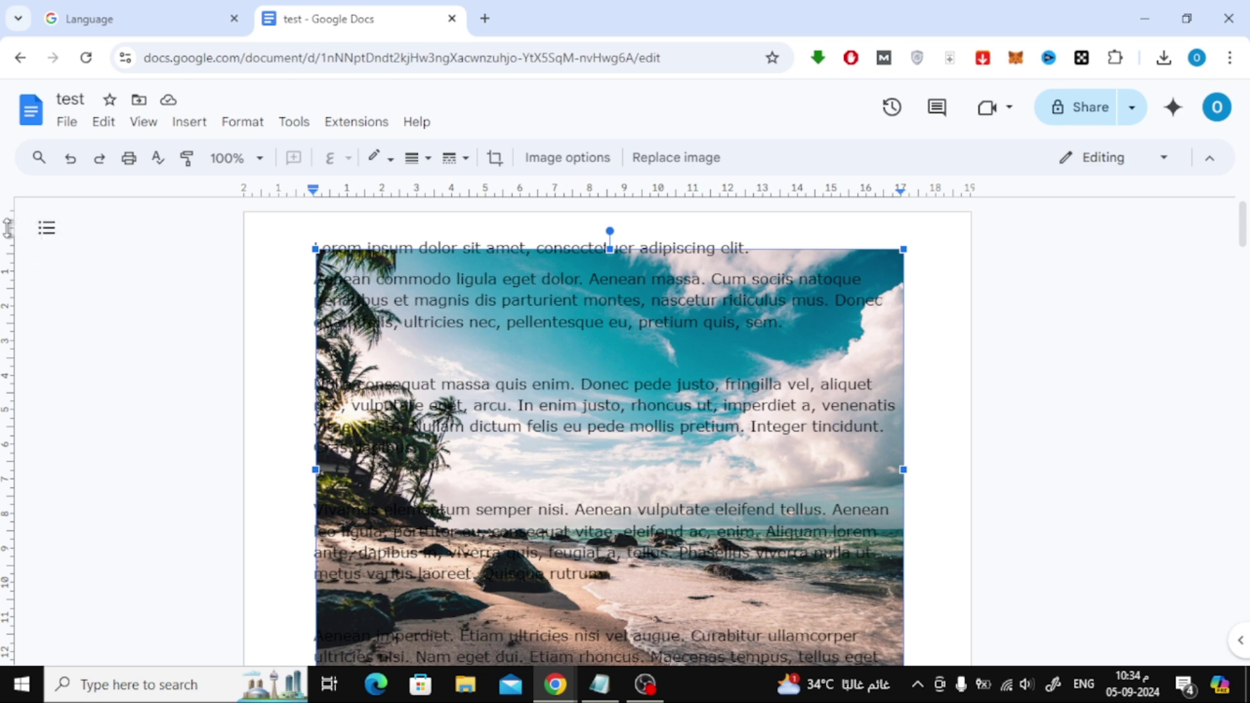
# Raise the top margin and stretch the photo to the page's right edge and bottom.
pyautogui.moveTo(7, 231); pyautogui.dragTo(7, 205)
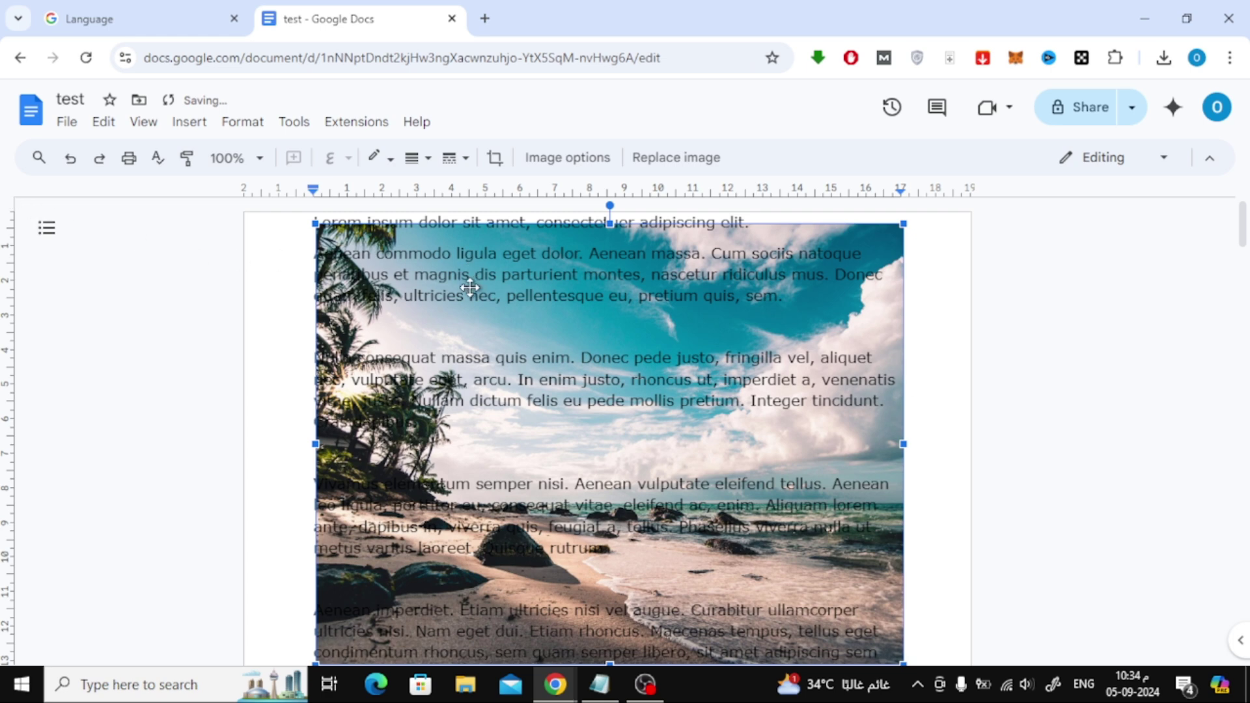
pyautogui.scroll(-2, 471, 289)
pyautogui.moveTo(315, 521); pyautogui.dragTo(260, 518)
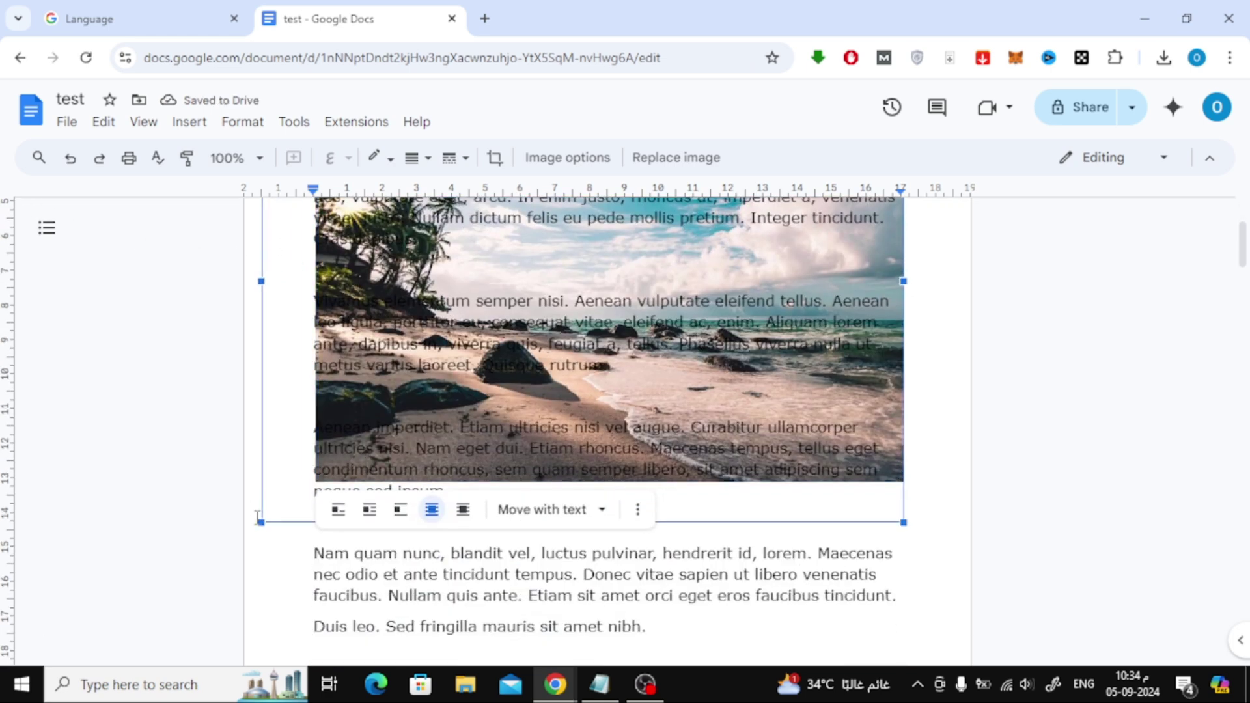
pyautogui.scroll(-3, 787, 405)
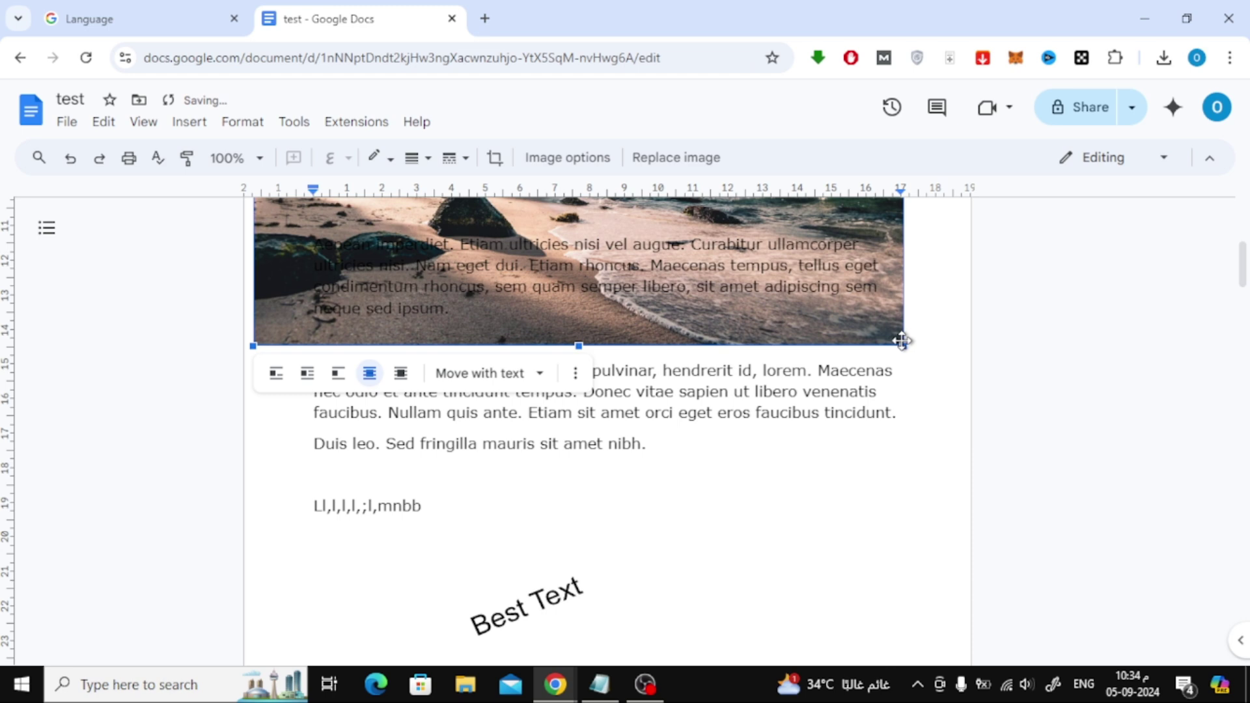
pyautogui.moveTo(906, 347); pyautogui.dragTo(1010, 415)
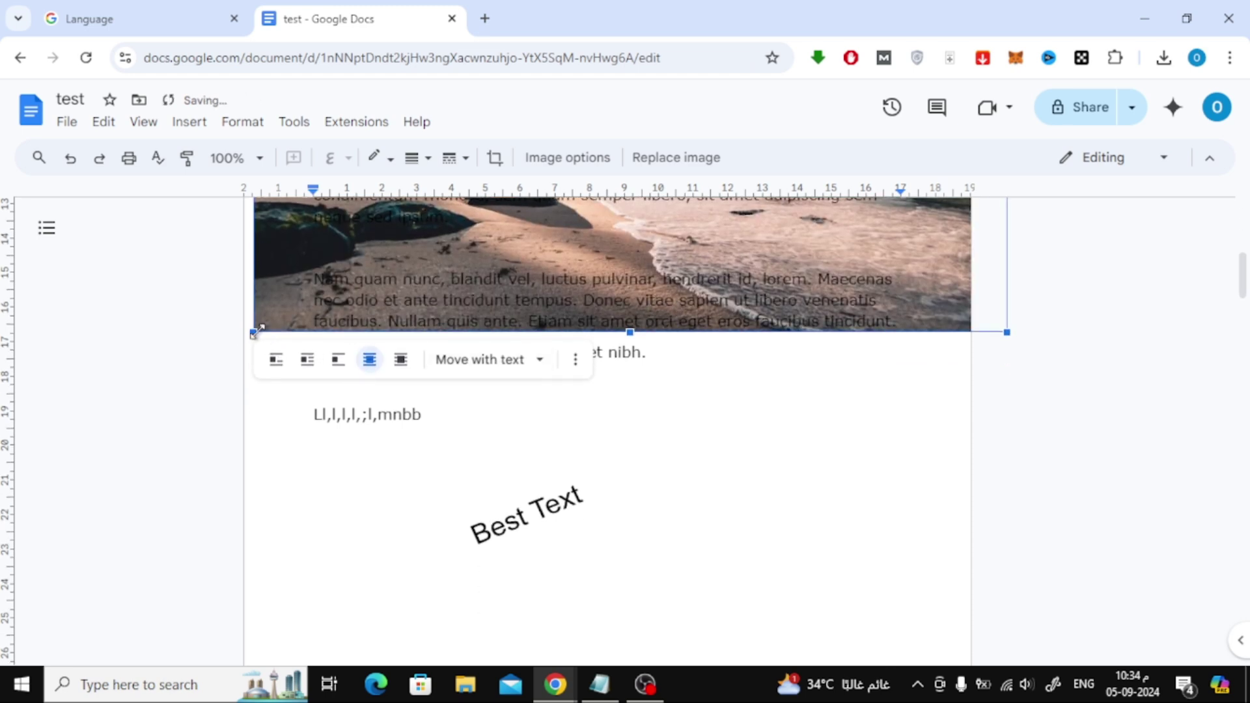
pyautogui.moveTo(256, 331); pyautogui.dragTo(227, 344)
pyautogui.scroll(3, 673, 418)
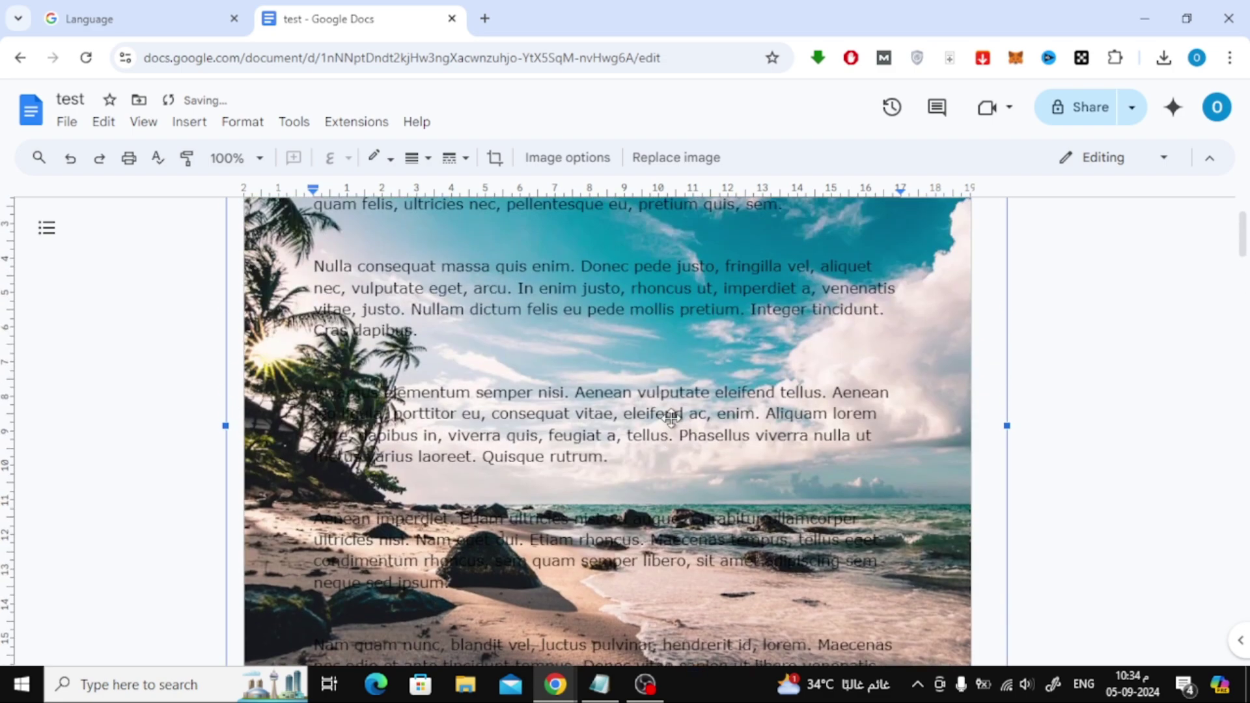
pyautogui.scroll(2, 672, 418)
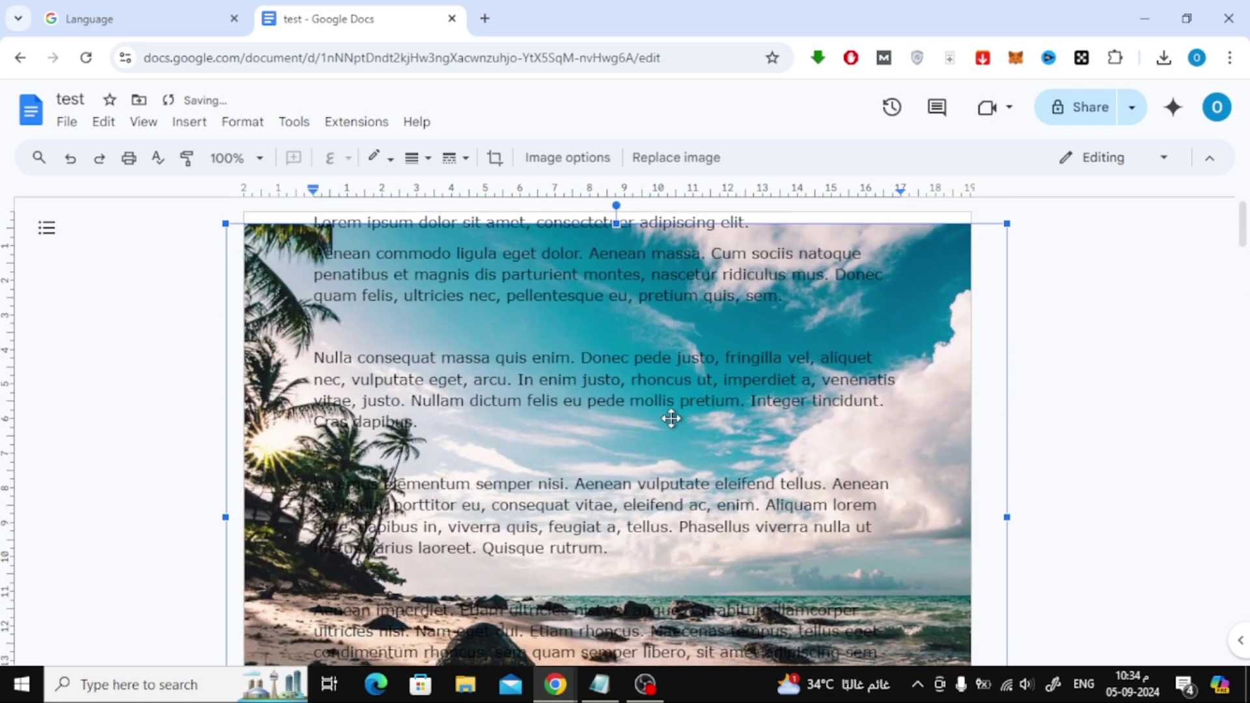
pyautogui.scroll(-4, 672, 419)
pyautogui.scroll(-3, 616, 445)
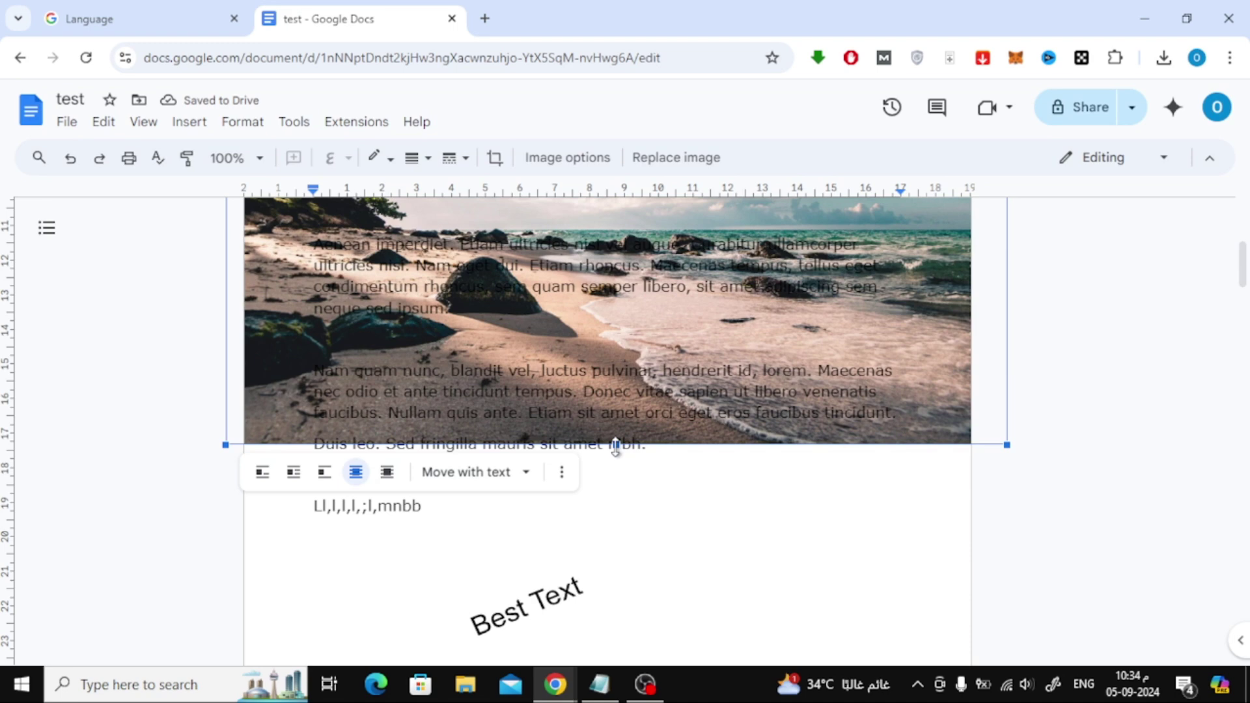
pyautogui.moveTo(615, 444); pyautogui.dragTo(615, 571)
pyautogui.scroll(-5, 615, 488)
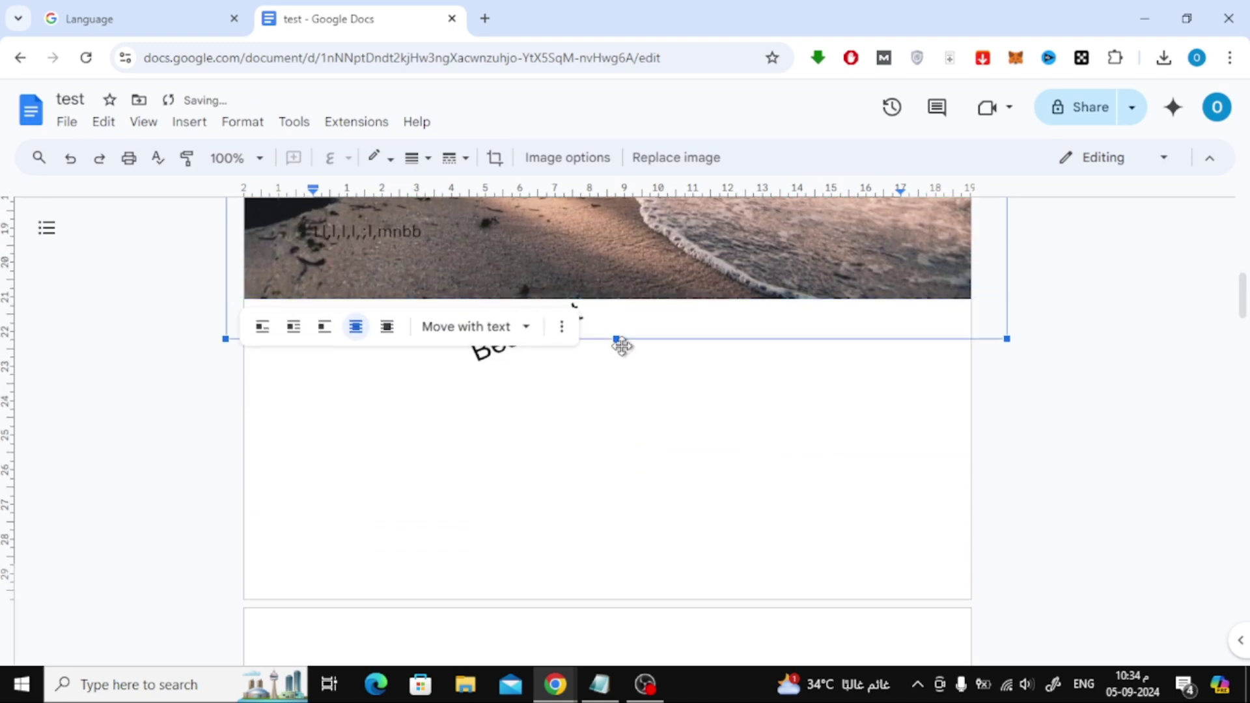
pyautogui.moveTo(621, 344); pyautogui.dragTo(617, 606)
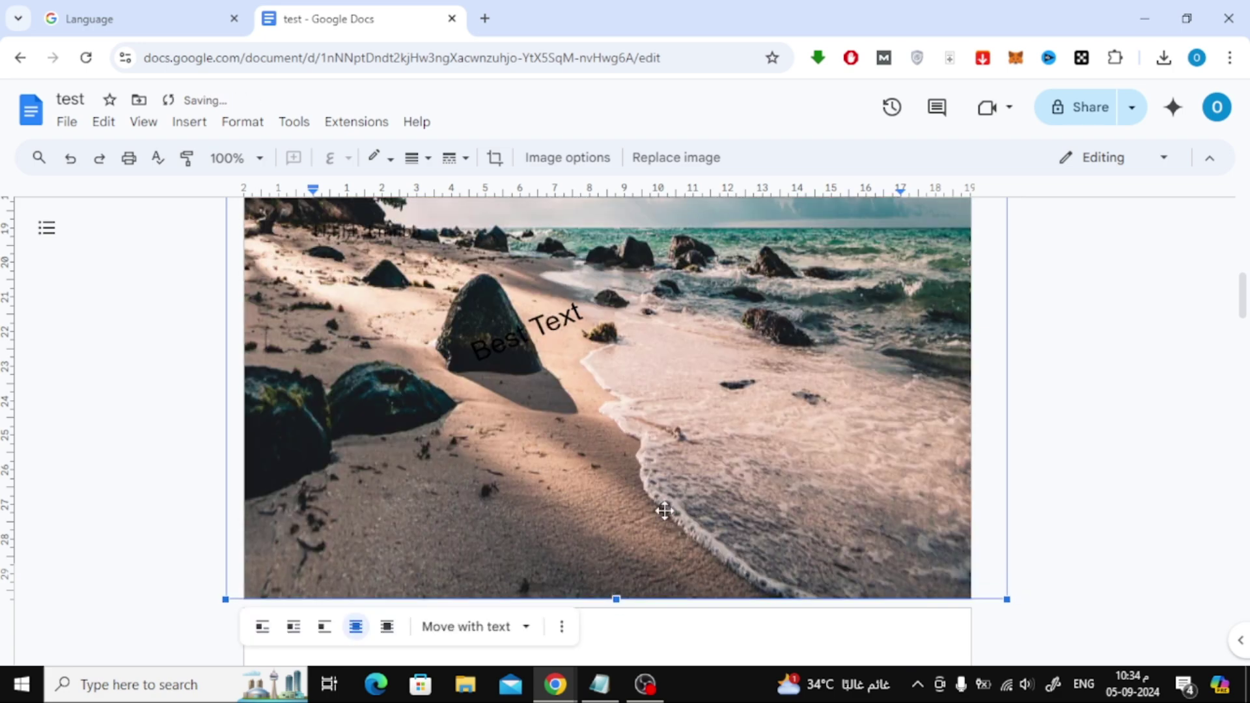
pyautogui.scroll(5, 669, 506)
pyautogui.scroll(4, 668, 506)
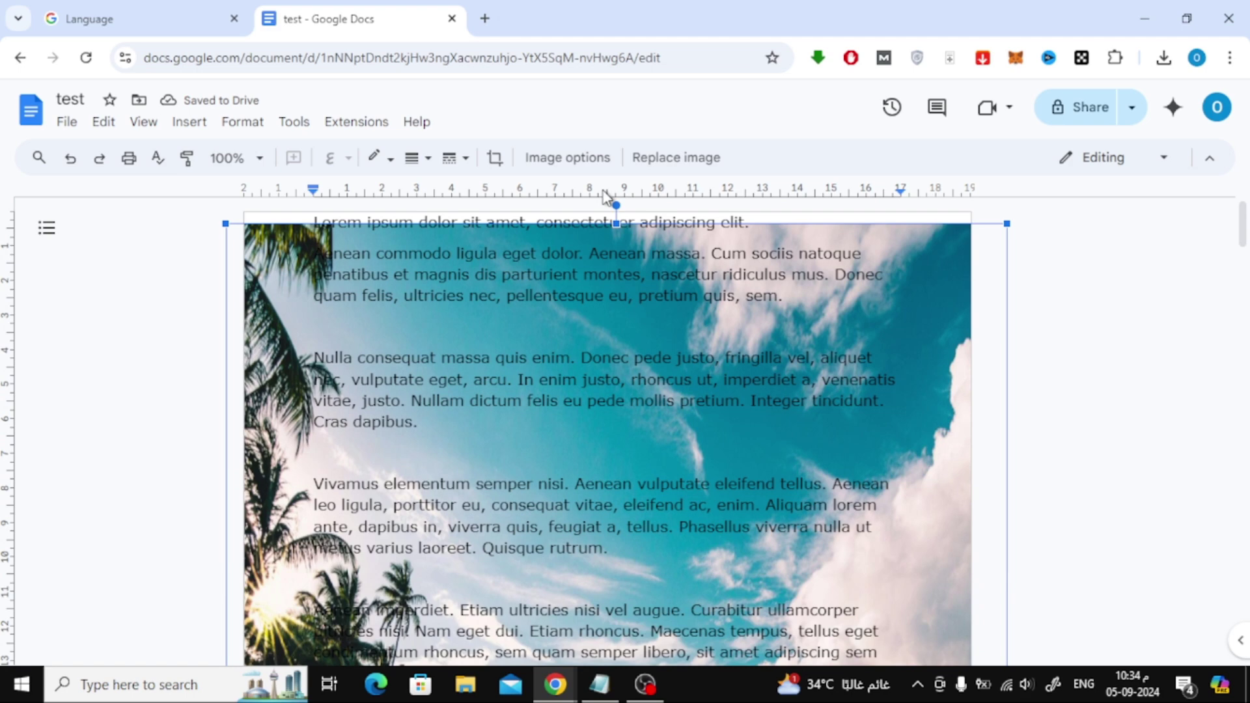
# Lower the photo's Y position to 0 cm in Image options.
pyautogui.click(567, 157)
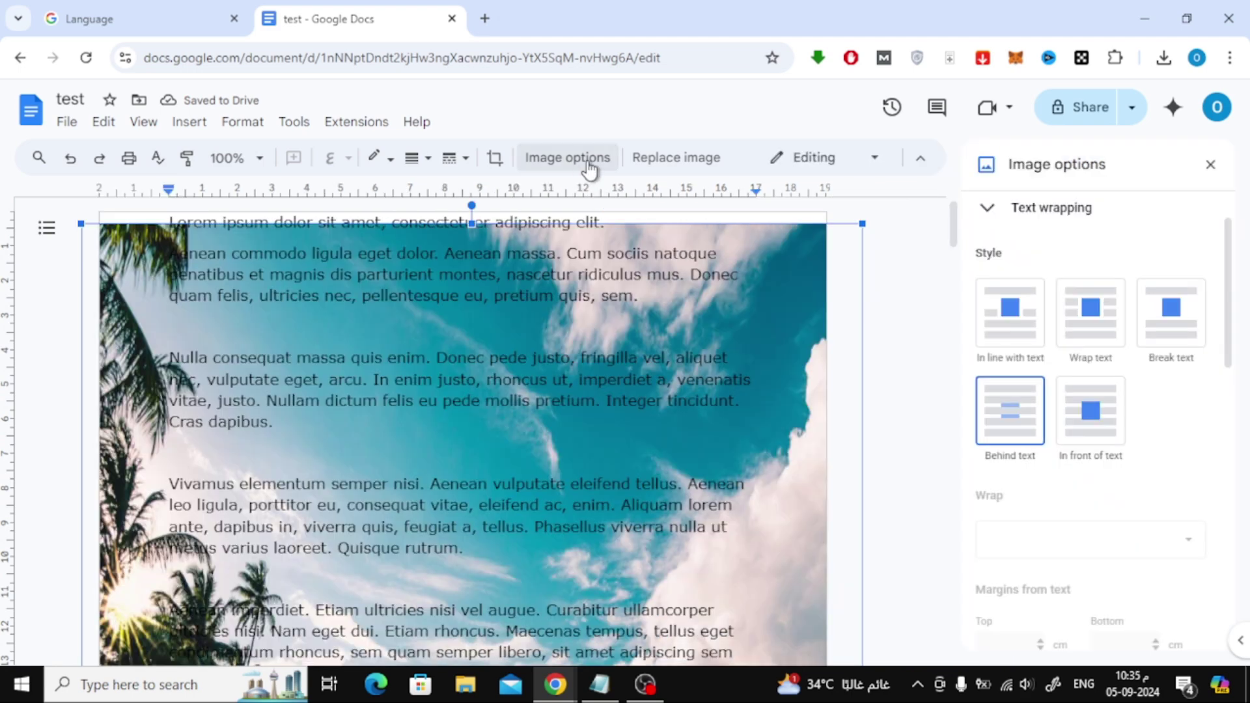
pyautogui.scroll(-2, 1022, 207)
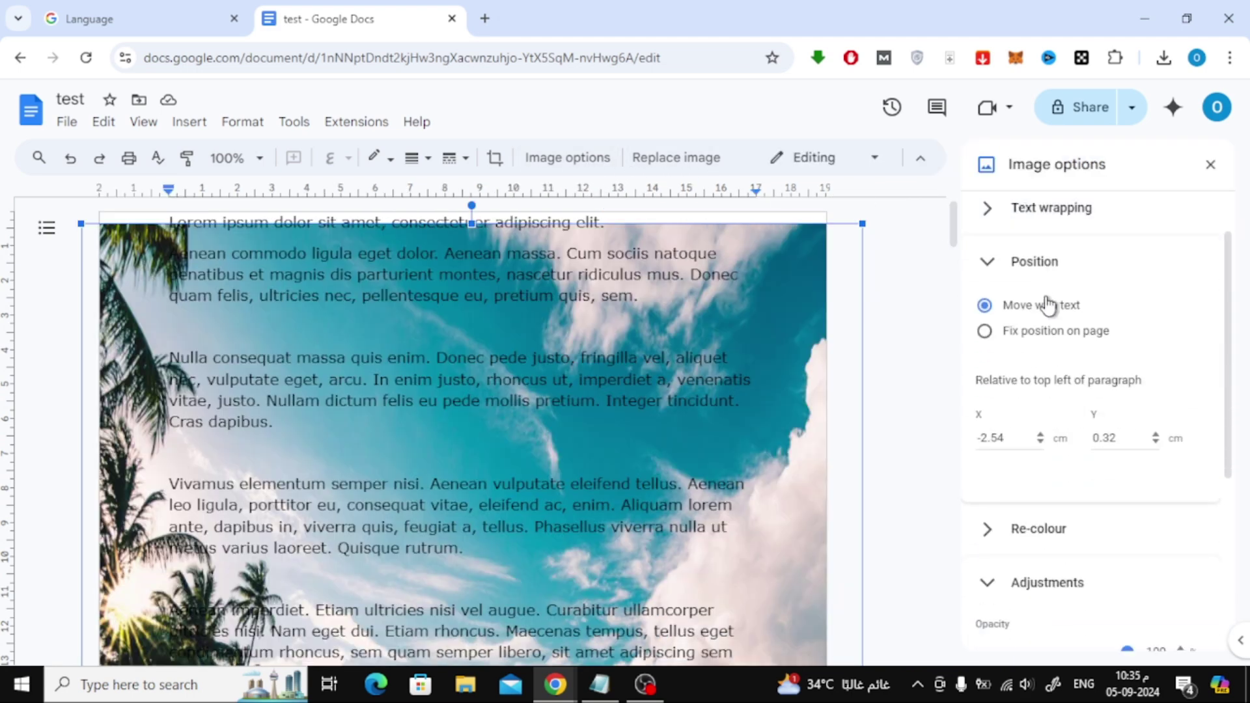
pyautogui.scroll(-2, 1045, 293)
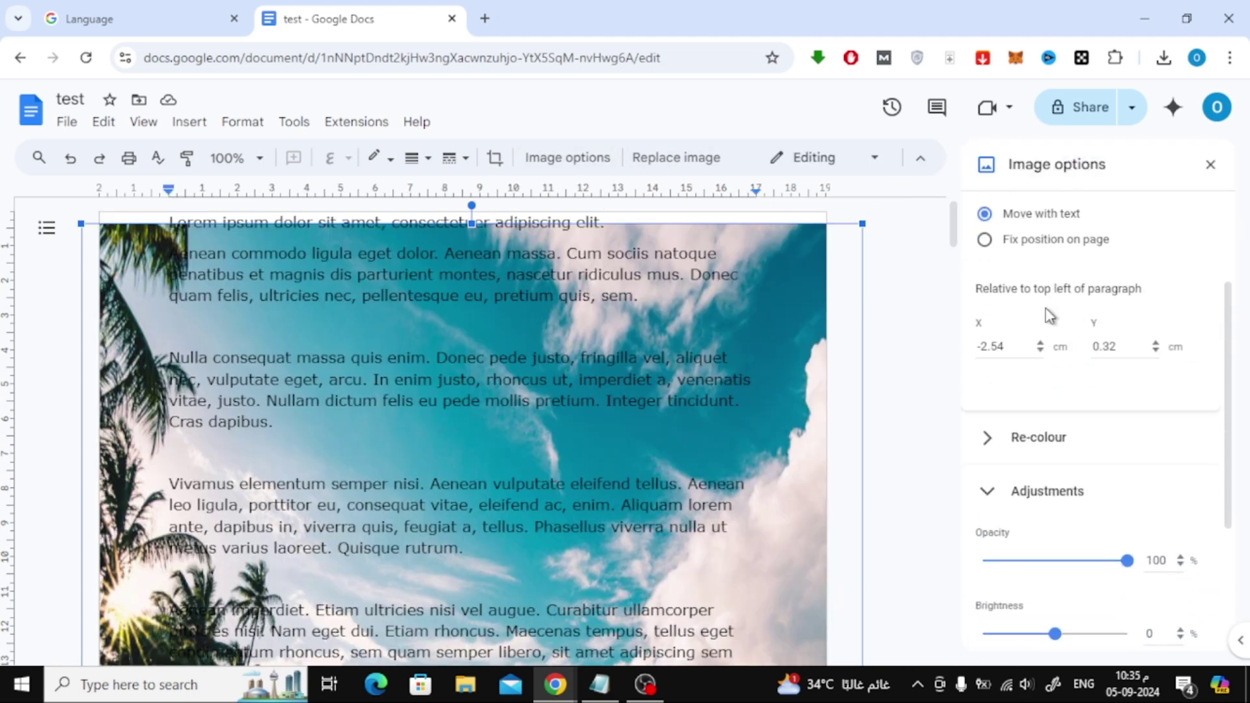
pyautogui.click(1157, 351)
pyautogui.click(1156, 352)
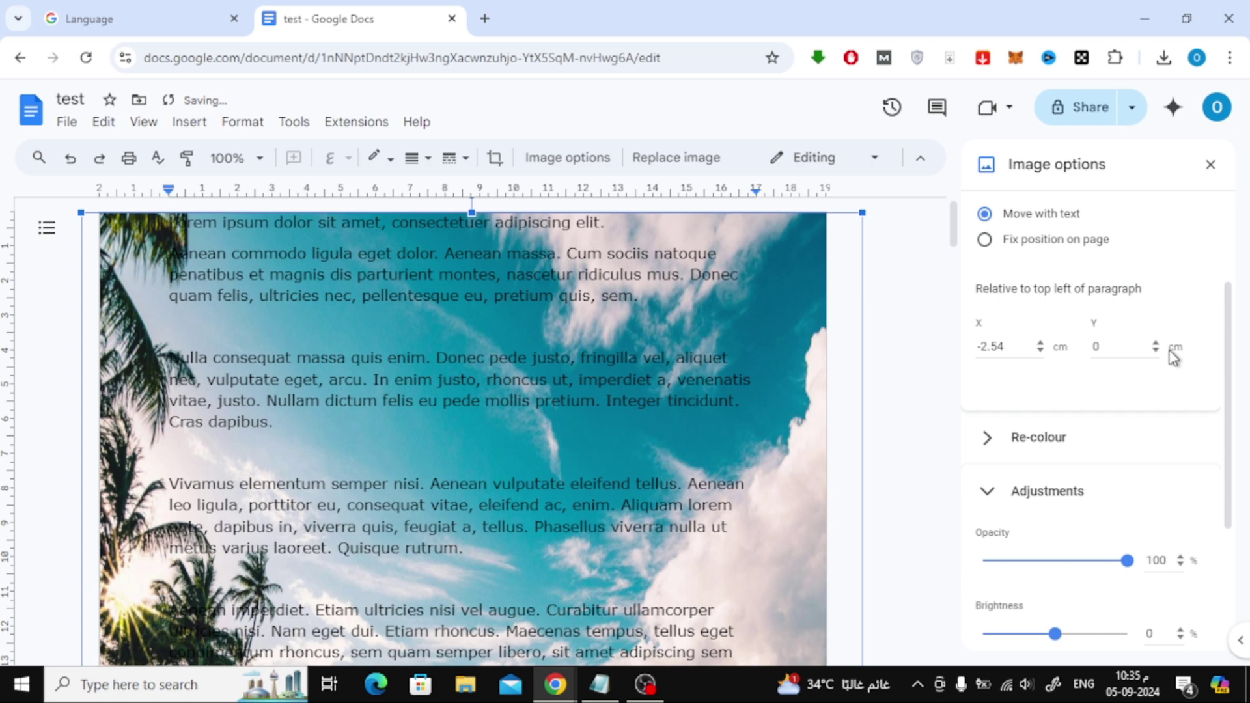
pyautogui.click(1211, 165)
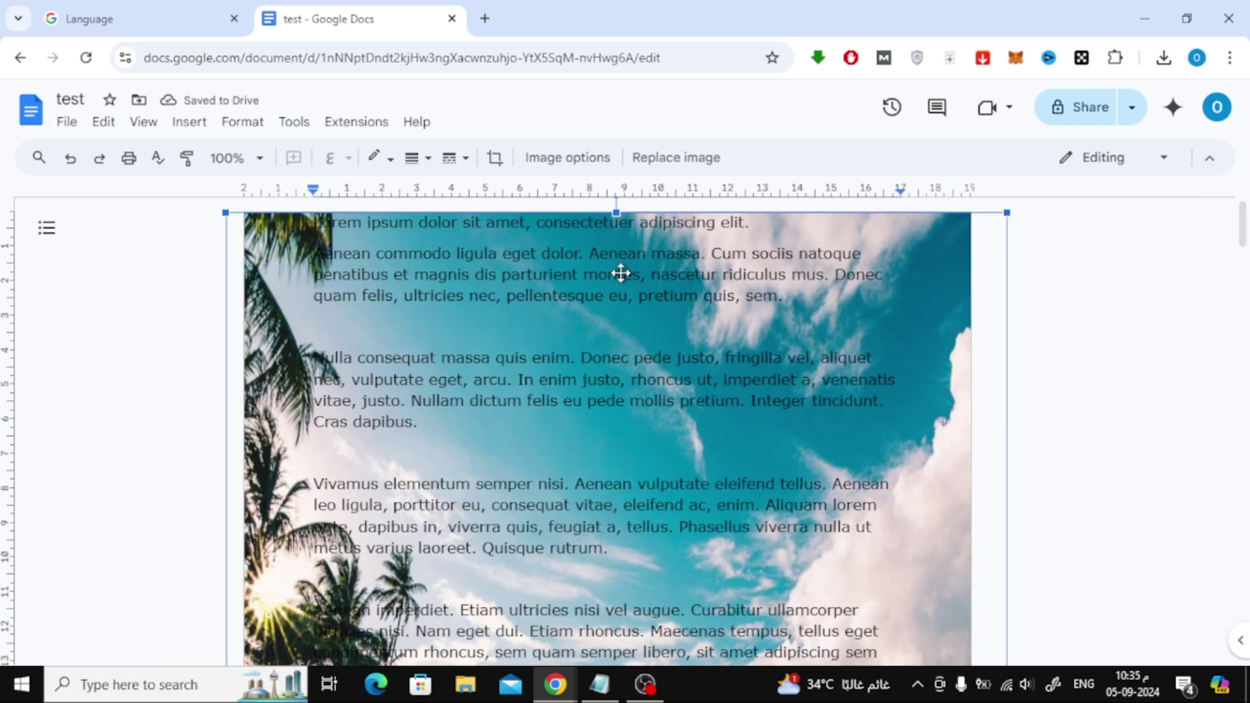
pyautogui.click(1072, 304)
pyautogui.scroll(-2, 1073, 304)
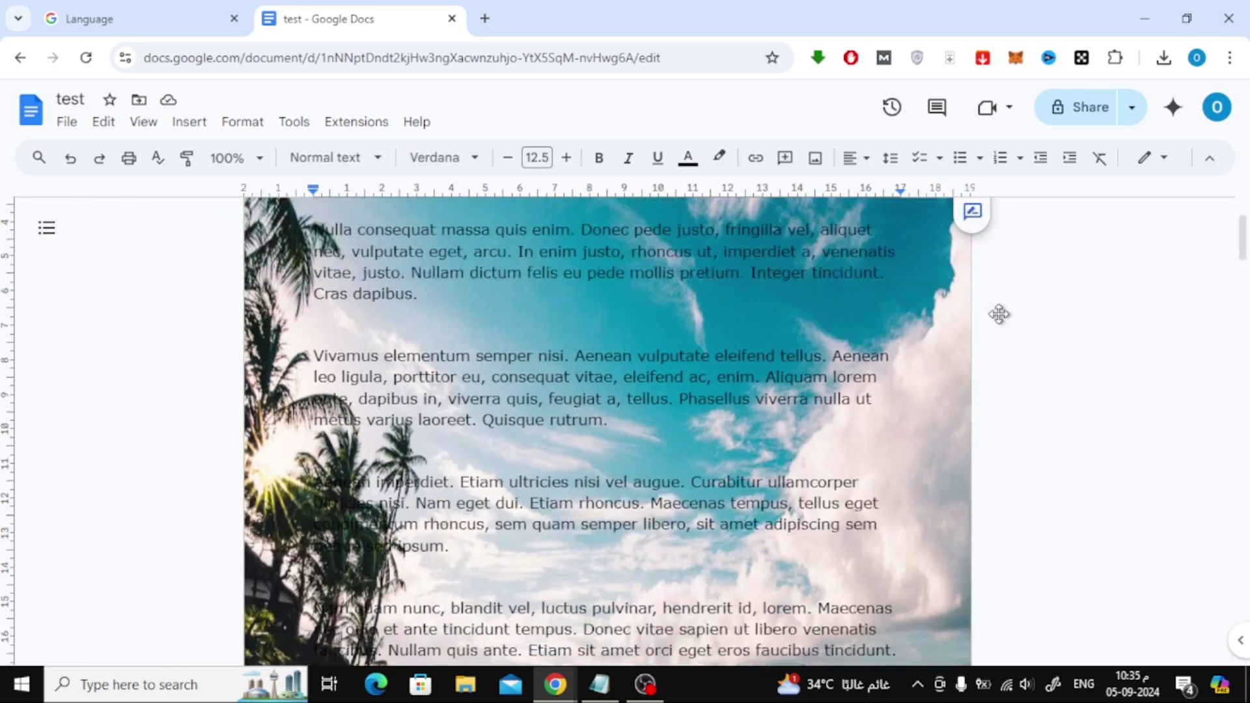
pyautogui.scroll(-5, 1000, 315)
pyautogui.scroll(-4, 855, 327)
pyautogui.scroll(4, 855, 273)
pyautogui.scroll(3, 841, 347)
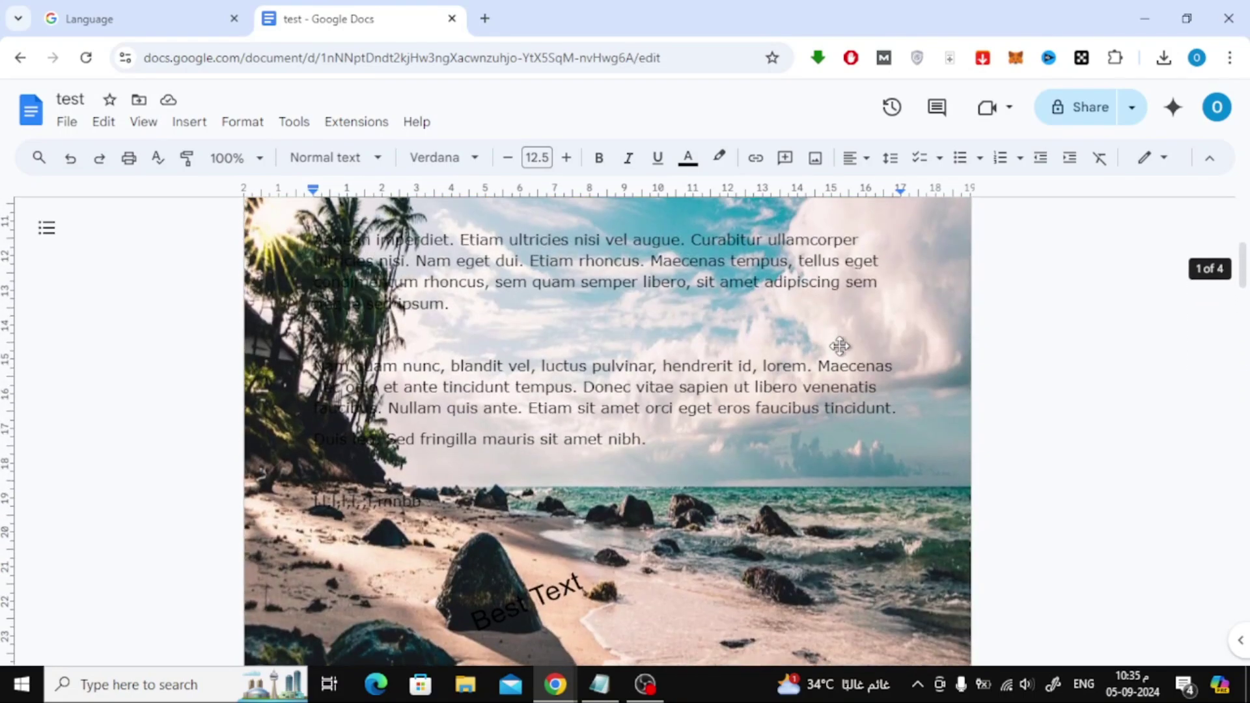
pyautogui.scroll(4, 840, 347)
pyautogui.scroll(1, 840, 347)
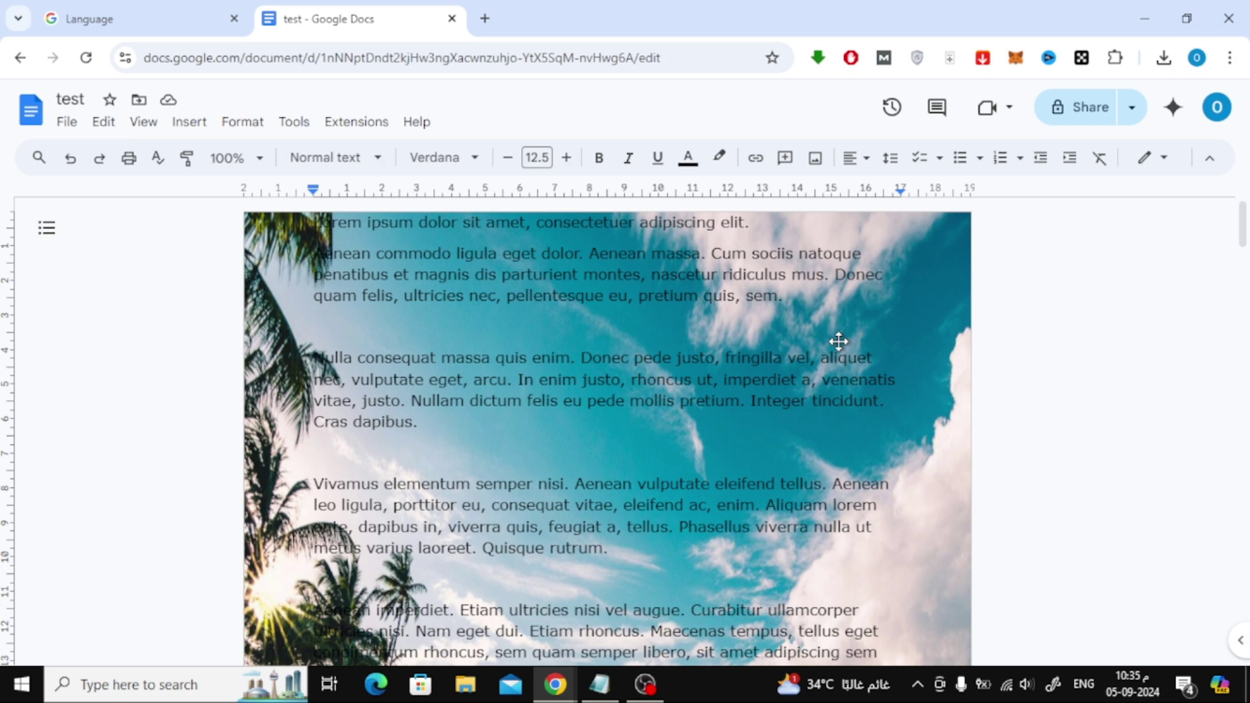
pyautogui.scroll(-5, 838, 341)
pyautogui.scroll(-3, 838, 341)
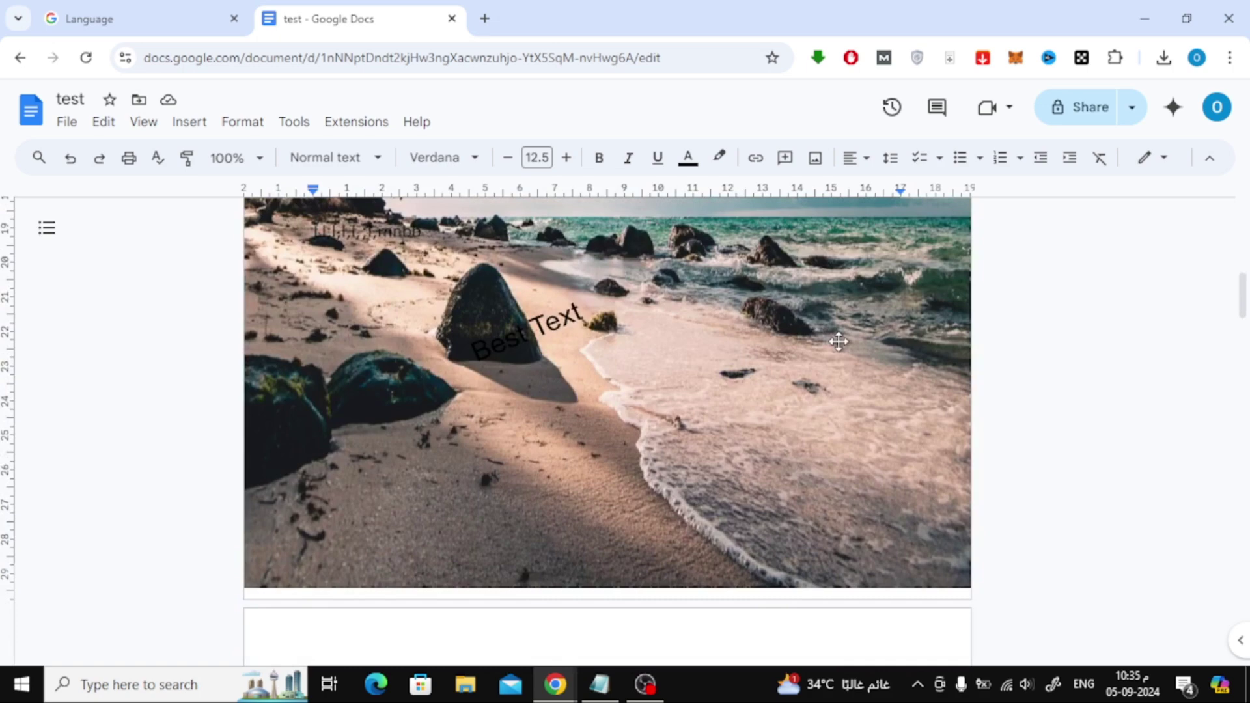
pyautogui.scroll(4, 839, 340)
pyautogui.scroll(4, 838, 341)
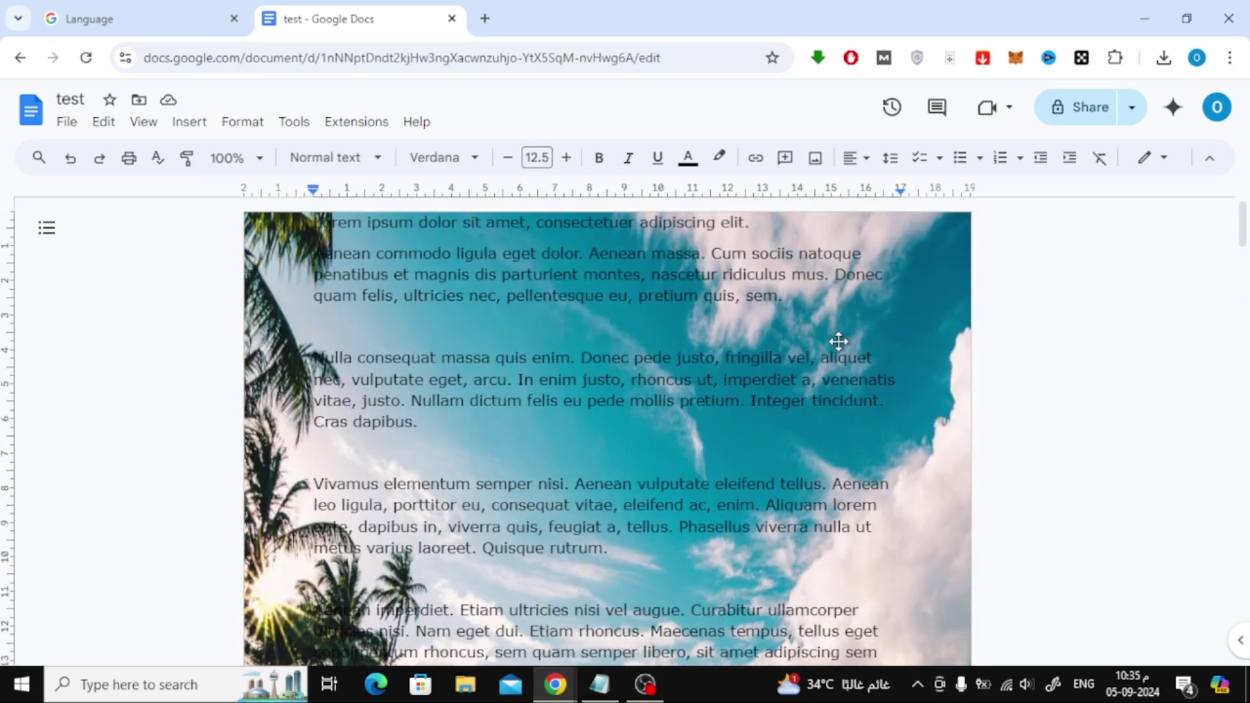